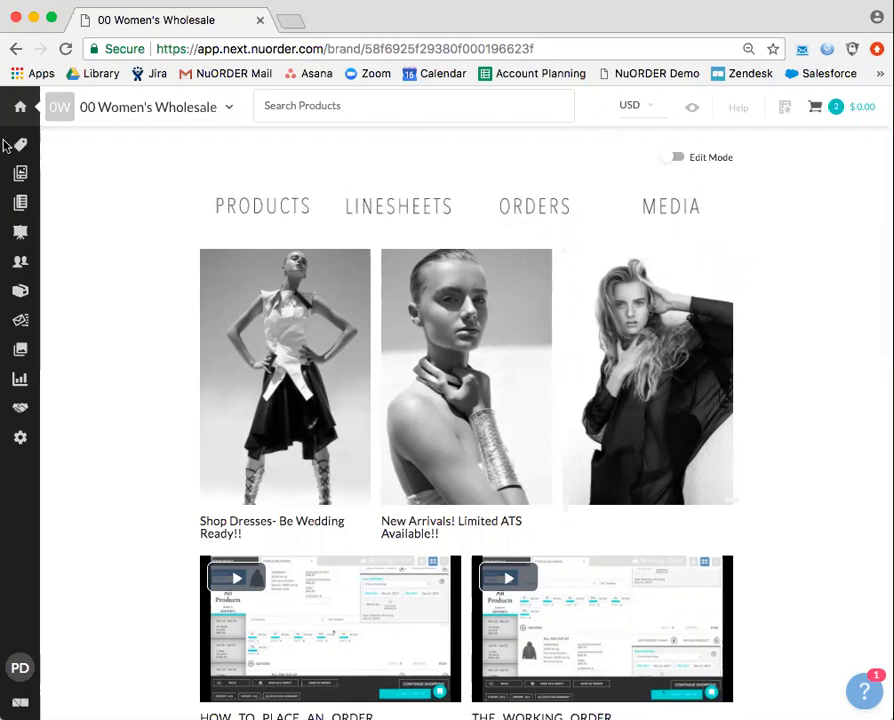
Open the Night Owl linesheet and show its settings, including currencies and PDF template.
{"action": "mouse_move", "coordinate": [20, 145]}
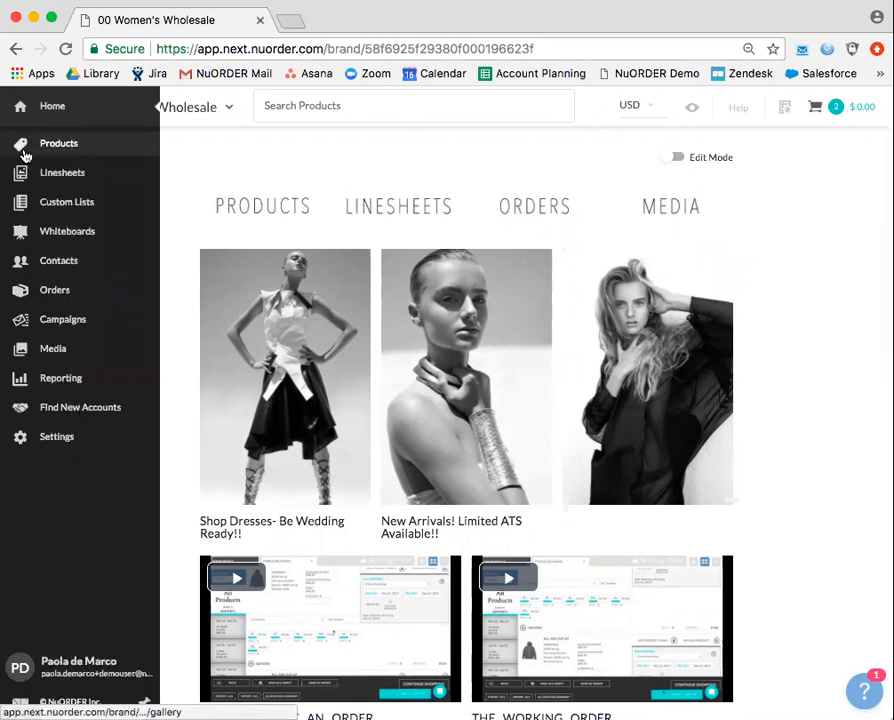
{"action": "left_click", "coordinate": [50, 184]}
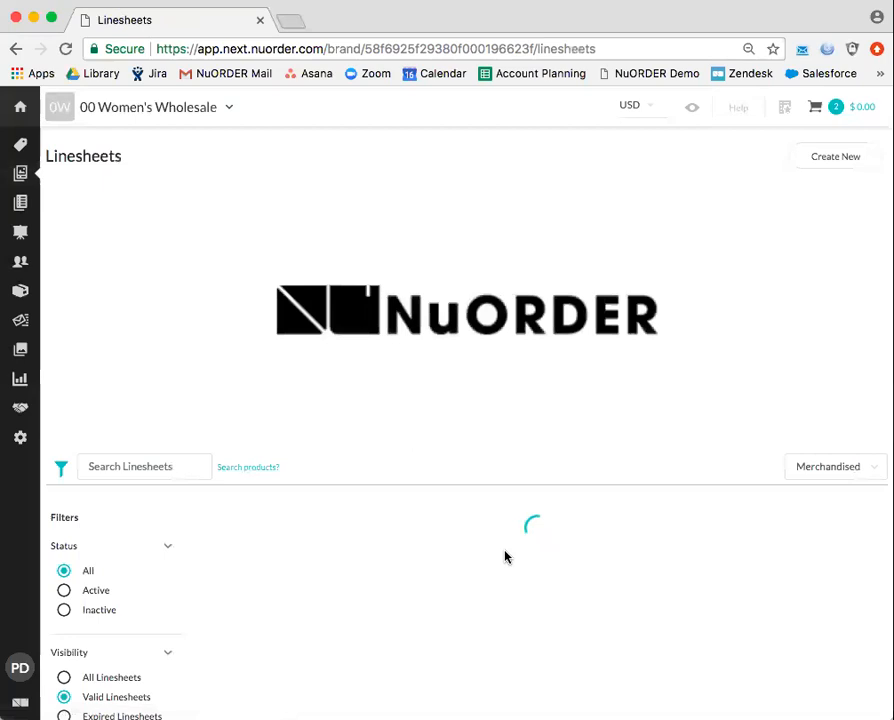
{"action": "left_click", "coordinate": [758, 593]}
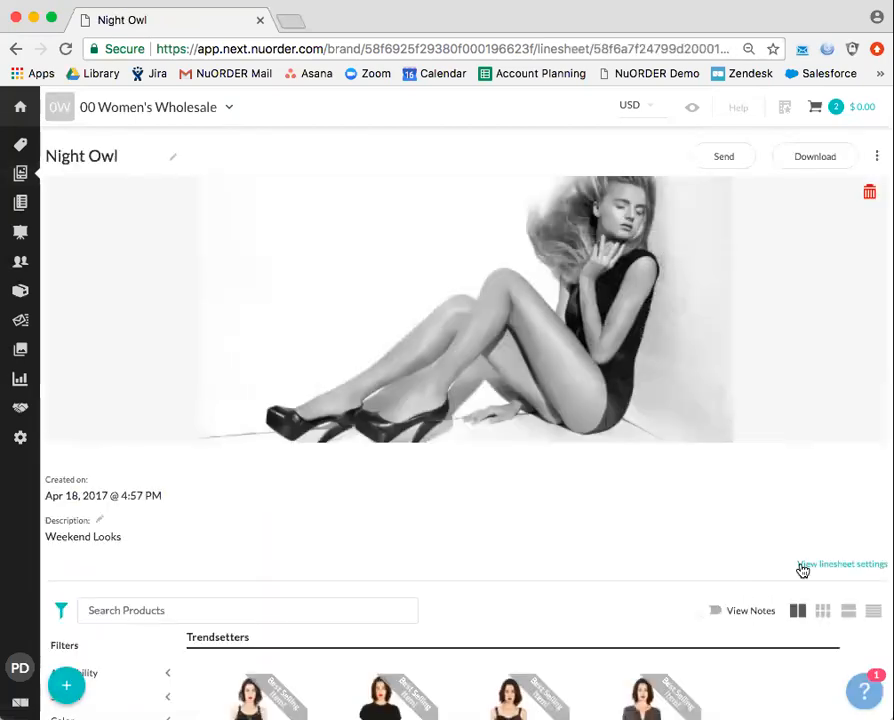
{"action": "left_click", "coordinate": [840, 564]}
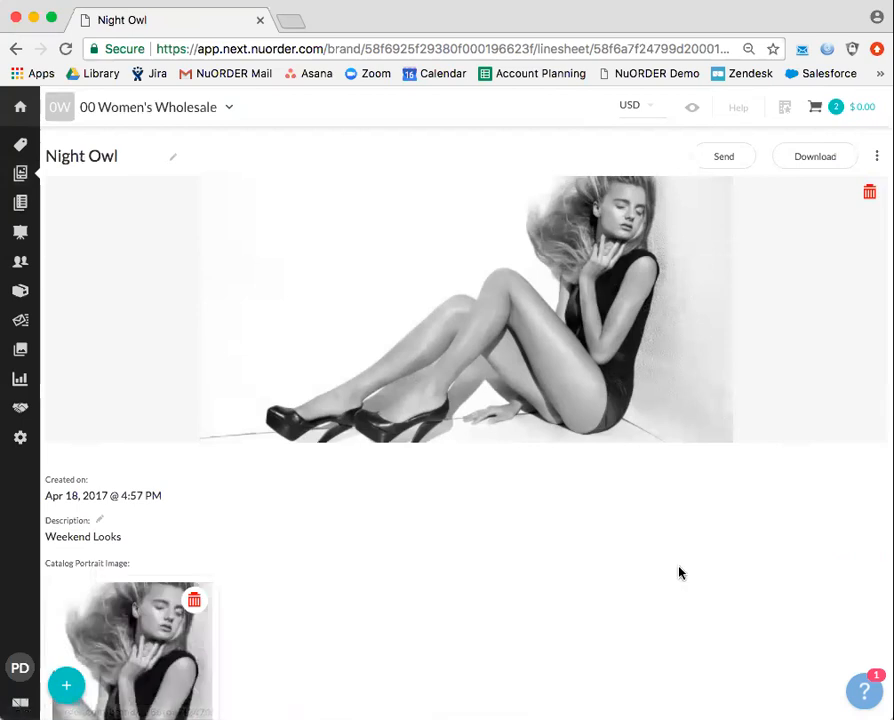
{"action": "scroll", "coordinate": [679, 572], "scroll_direction": "down", "scroll_amount": 10}
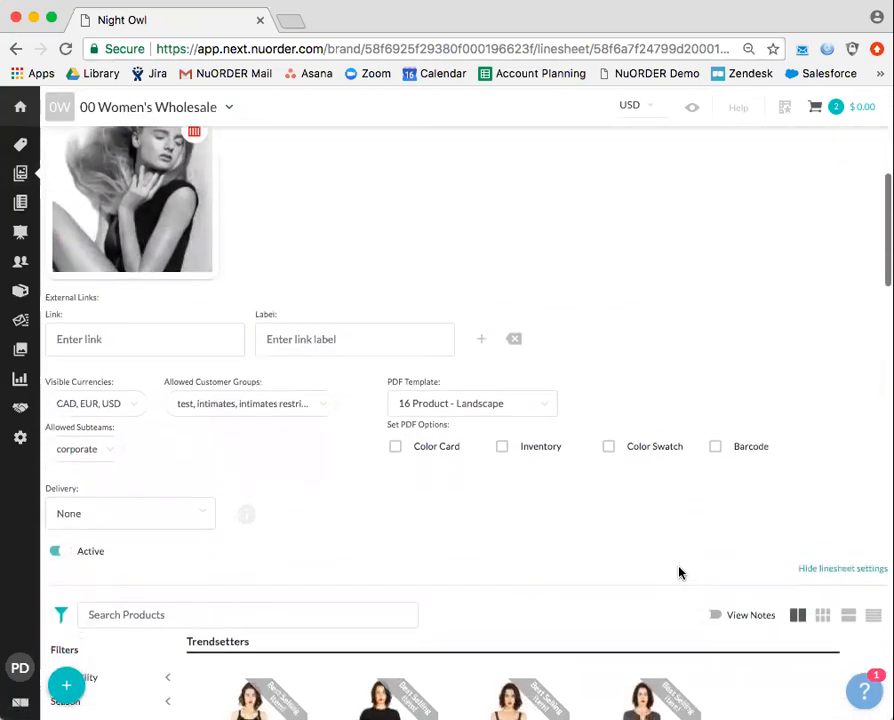
{"action": "scroll", "coordinate": [679, 572], "scroll_direction": "down", "scroll_amount": 2}
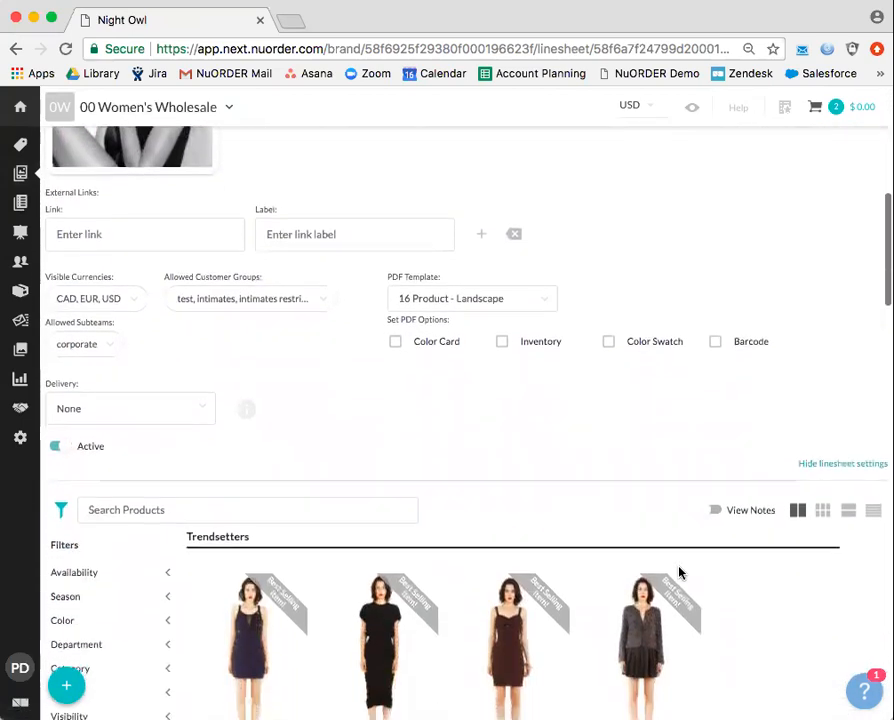
Set Night Owl's delivery to a Jul 10 – Sep 20, 2018 date range with only prebook products.
{"action": "left_click", "coordinate": [201, 409]}
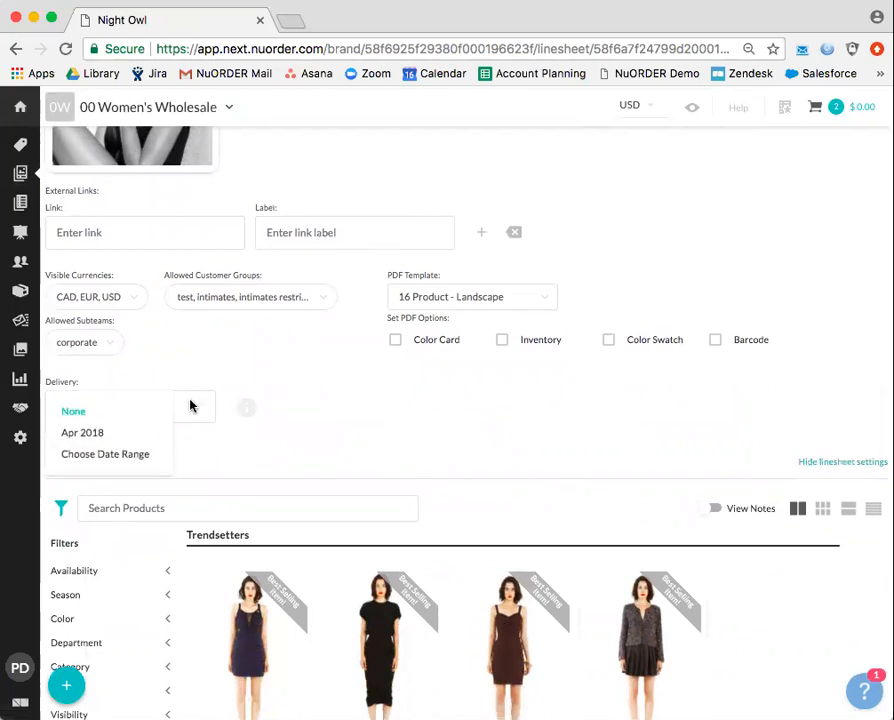
{"action": "left_click", "coordinate": [142, 456]}
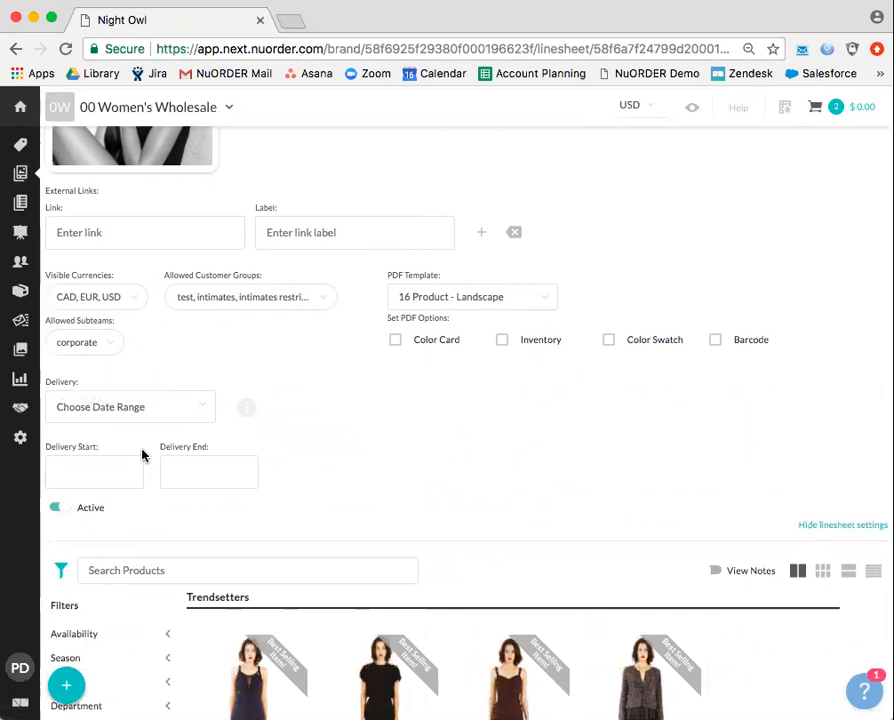
{"action": "left_click", "coordinate": [93, 471]}
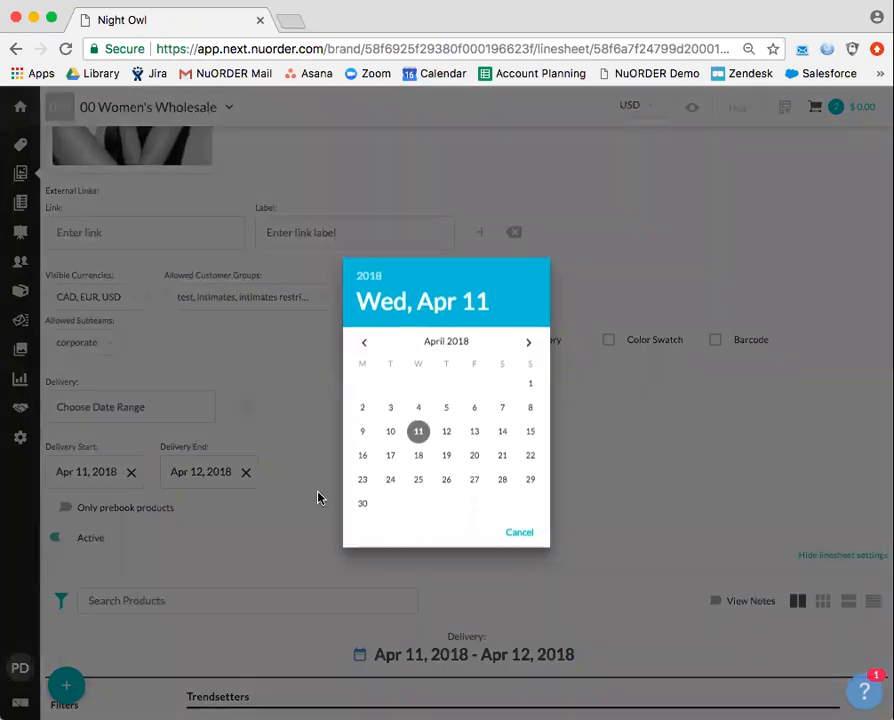
{"action": "left_click", "coordinate": [527, 343]}
{"action": "left_click", "coordinate": [527, 343]}
{"action": "left_click", "coordinate": [528, 344]}
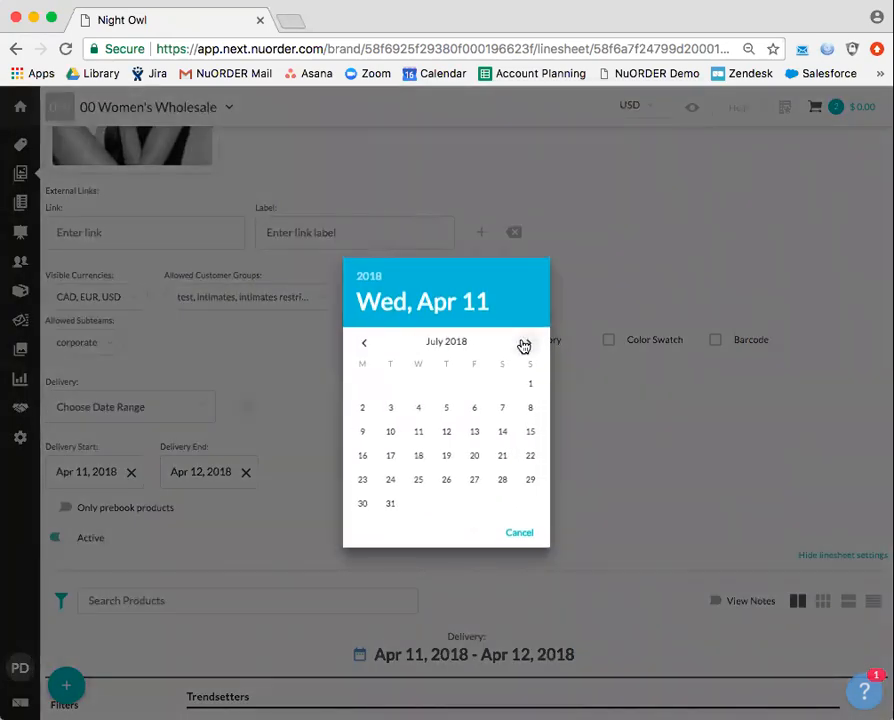
{"action": "left_click", "coordinate": [388, 433]}
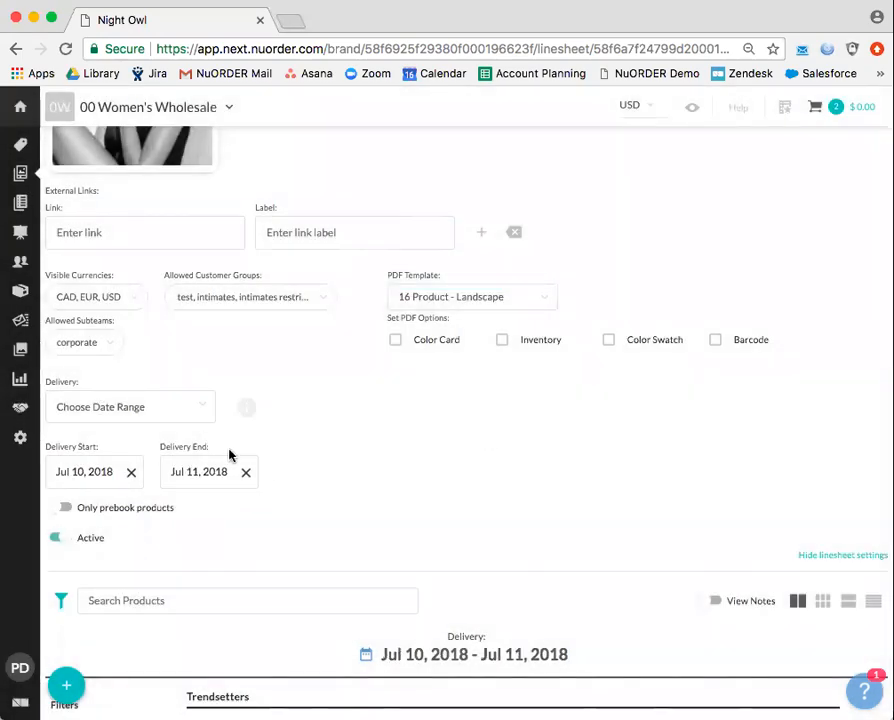
{"action": "left_click", "coordinate": [216, 472]}
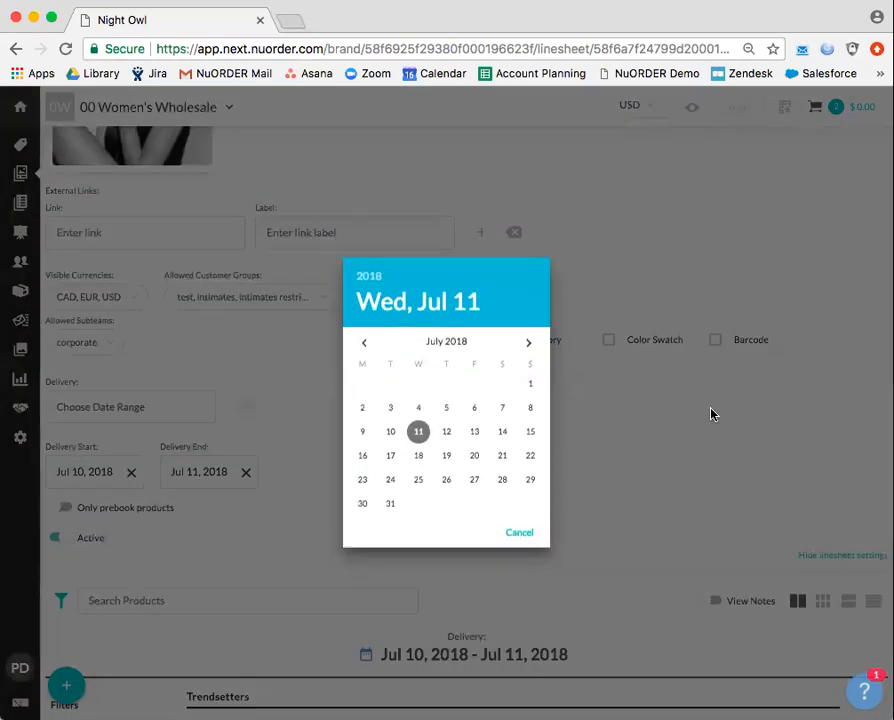
{"action": "left_click", "coordinate": [527, 344]}
{"action": "left_click", "coordinate": [527, 344]}
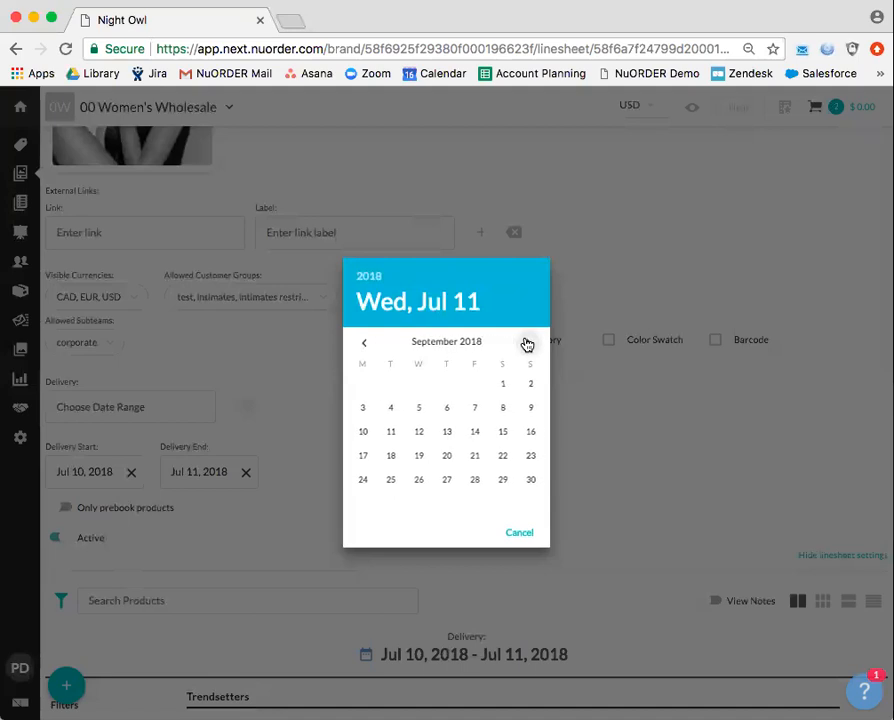
{"action": "left_click", "coordinate": [448, 458]}
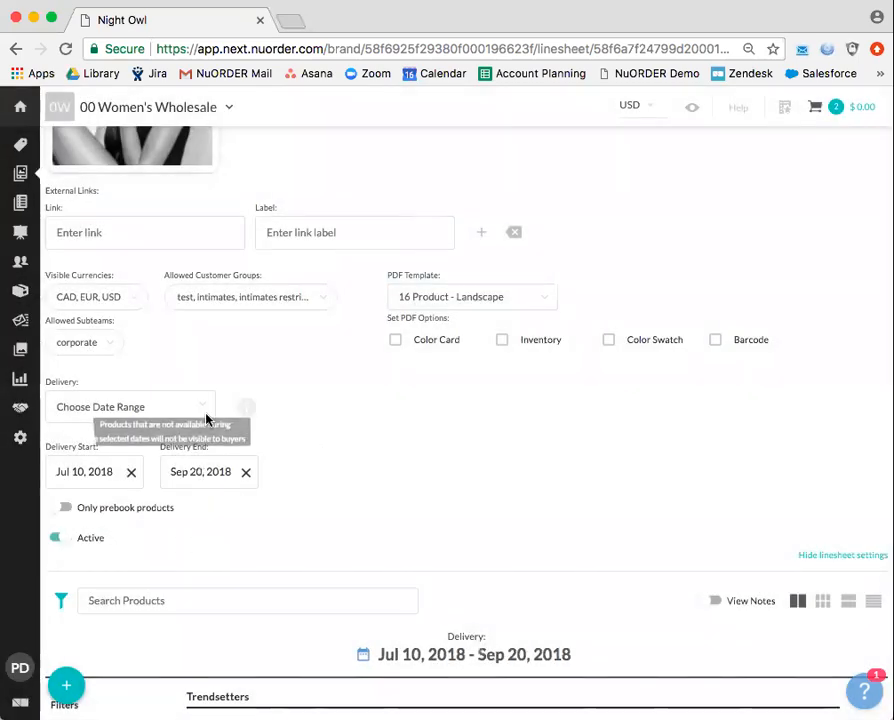
{"action": "left_click", "coordinate": [66, 511]}
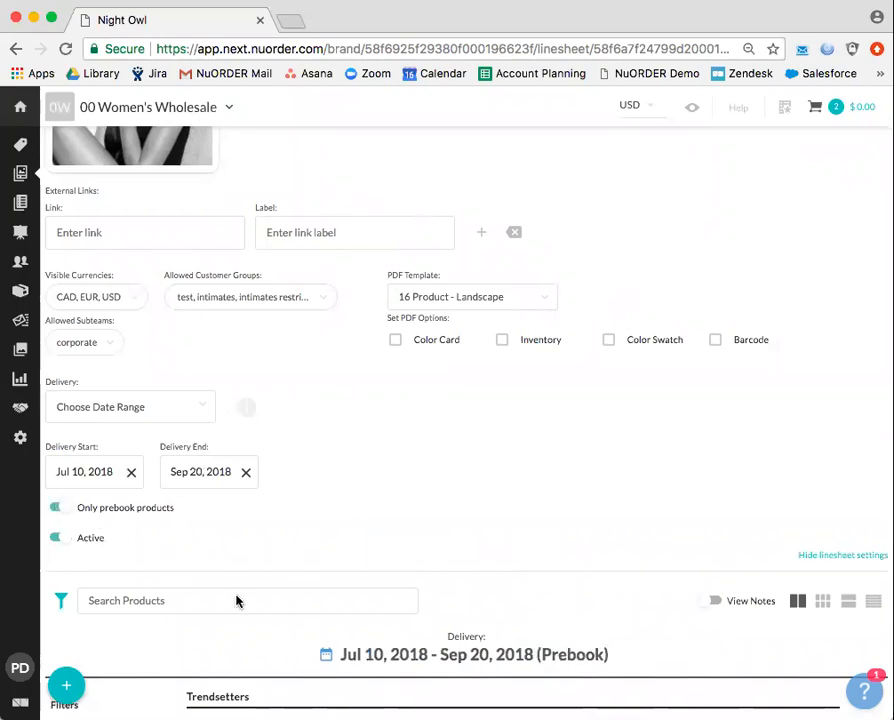
Hide the settings, check Brighton Lace Dress details, then add Brighton Lace Dress and Iona Dress to the cart.
{"action": "left_click", "coordinate": [813, 556]}
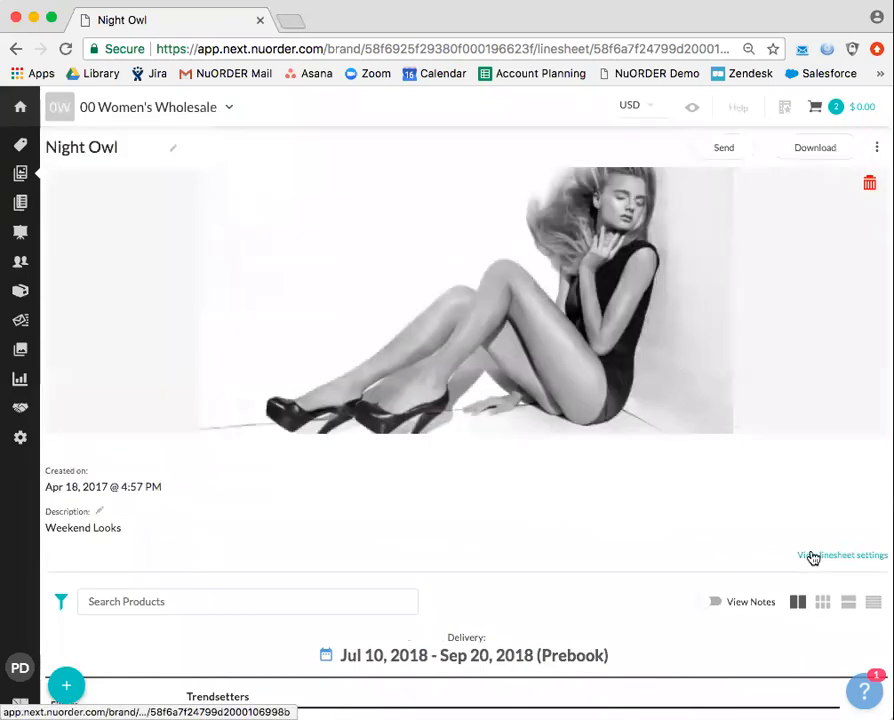
{"action": "scroll", "coordinate": [615, 571], "scroll_direction": "down", "scroll_amount": 8}
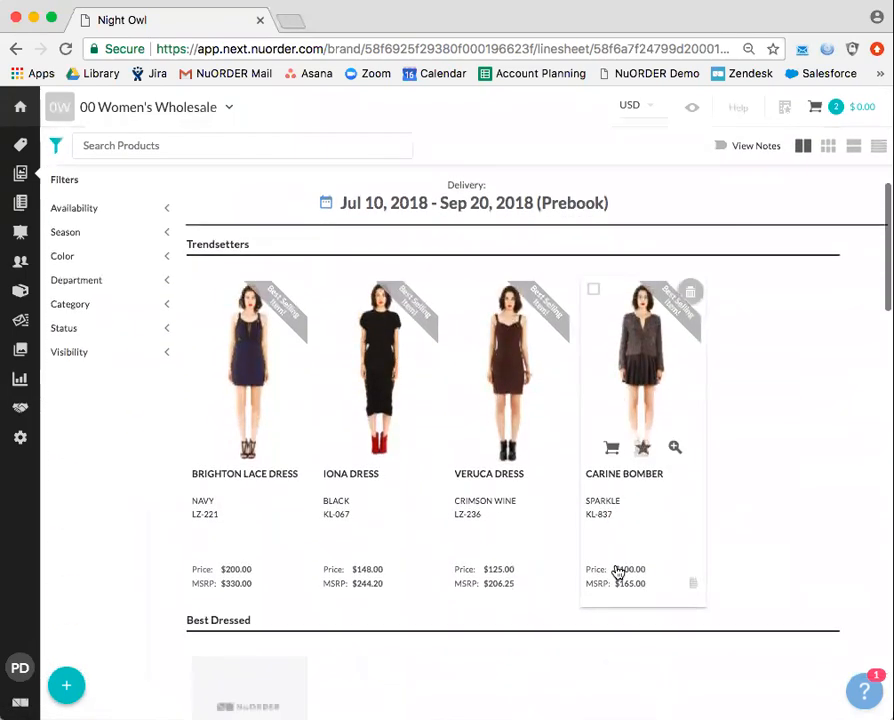
{"action": "left_click", "coordinate": [245, 357]}
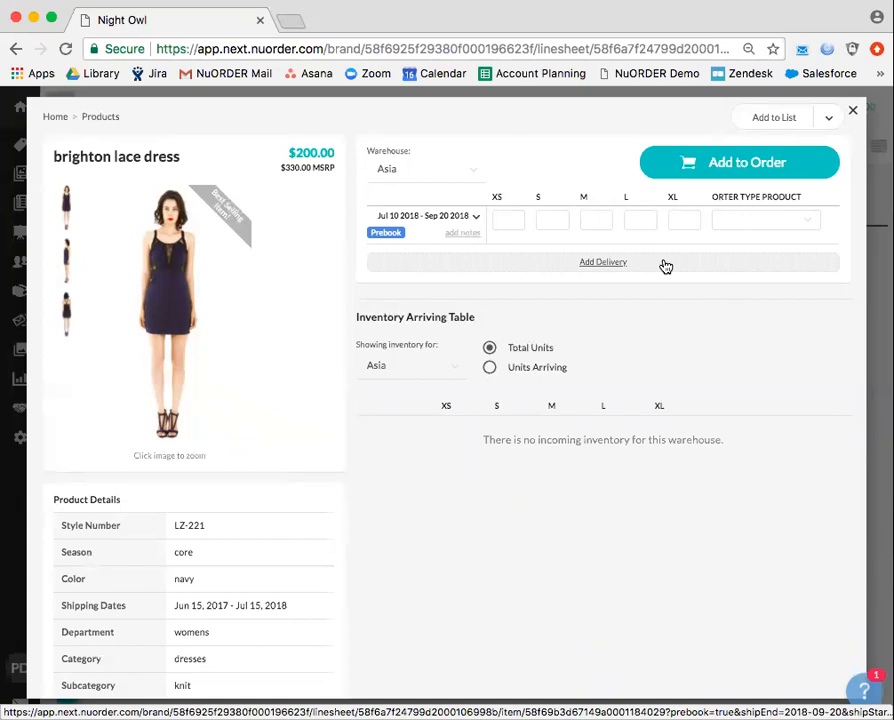
{"action": "left_click", "coordinate": [854, 113]}
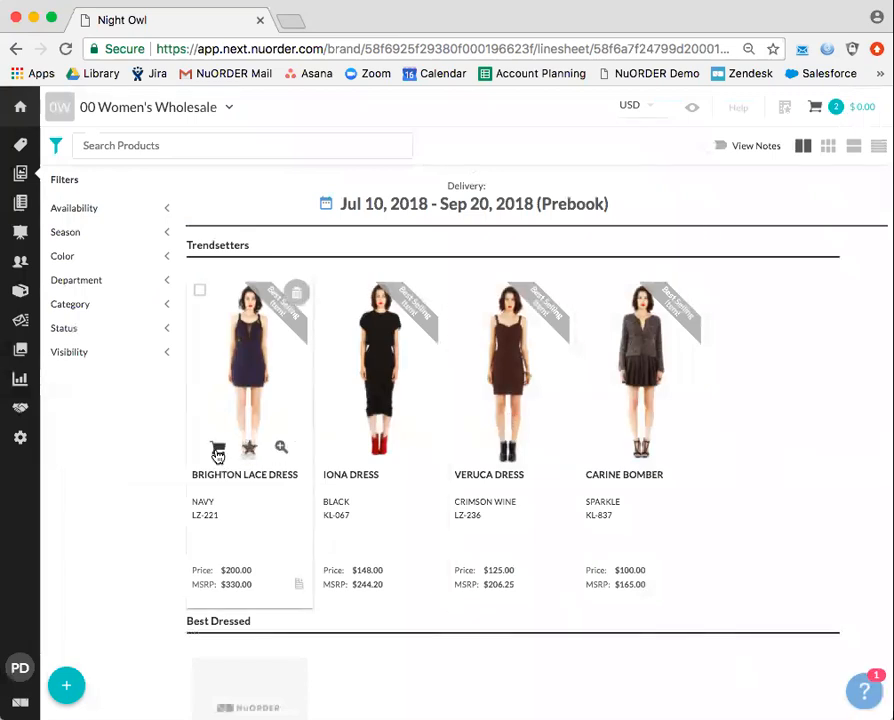
{"action": "left_click", "coordinate": [217, 450]}
{"action": "left_click", "coordinate": [350, 450]}
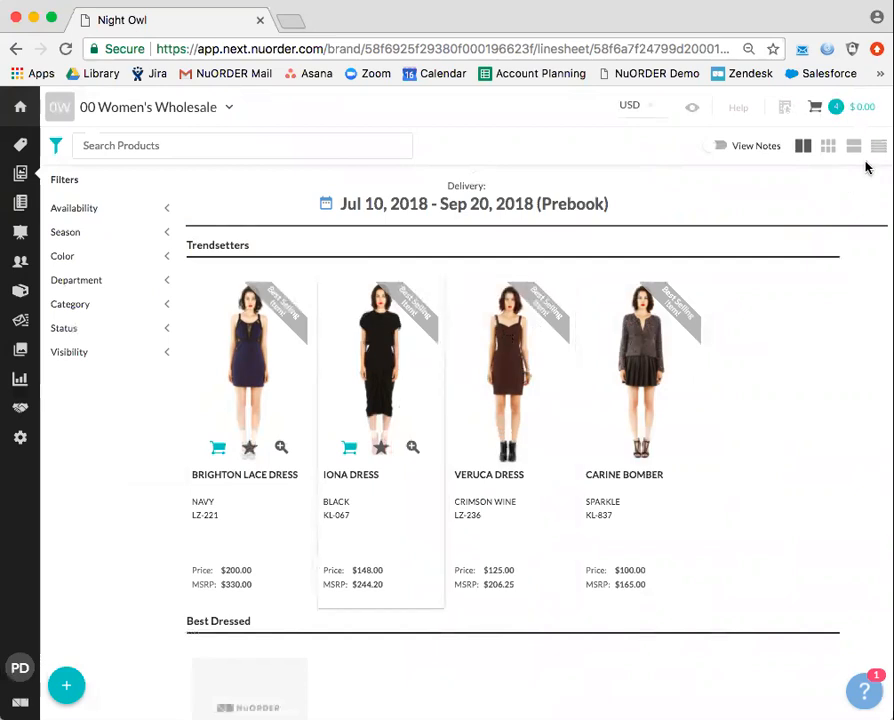
Review the products in the cart's working order.
{"action": "left_click", "coordinate": [845, 116]}
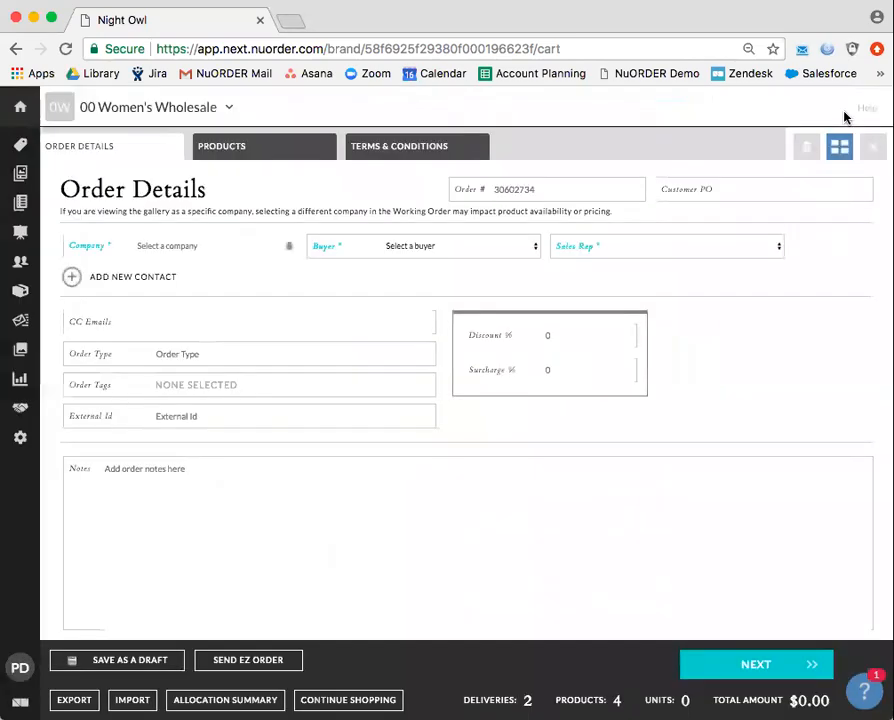
{"action": "left_click", "coordinate": [248, 156]}
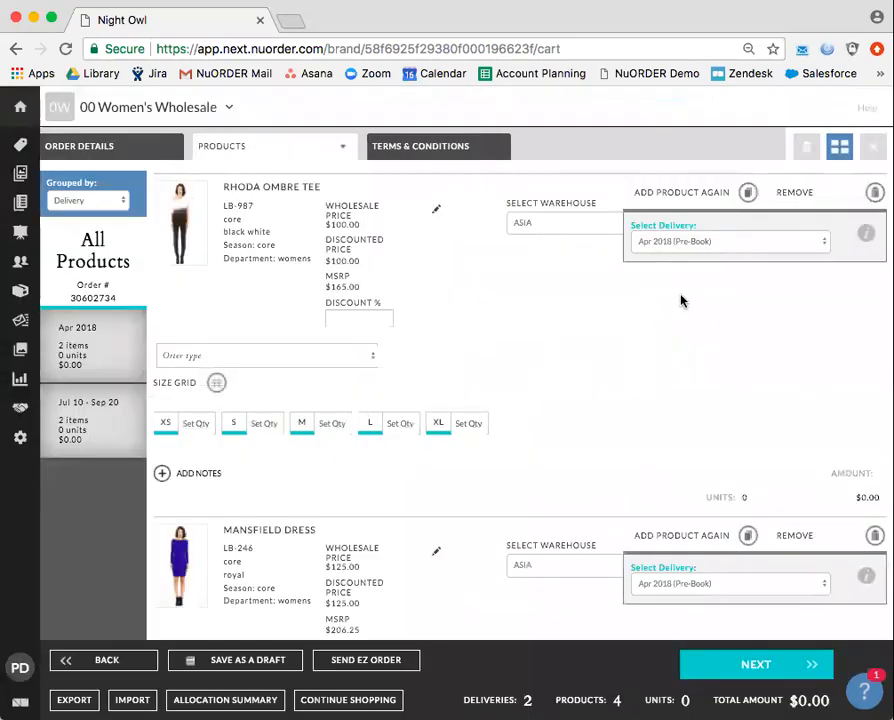
{"action": "scroll", "coordinate": [580, 294], "scroll_direction": "down", "scroll_amount": 5}
{"action": "scroll", "coordinate": [578, 291], "scroll_direction": "down", "scroll_amount": 4}
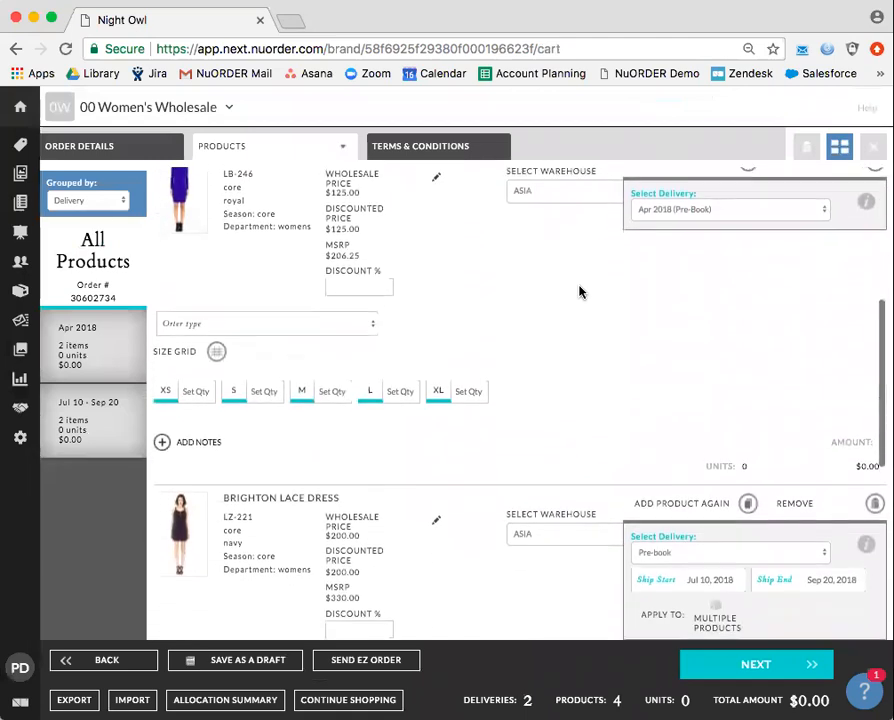
{"action": "scroll", "coordinate": [578, 291], "scroll_direction": "down", "scroll_amount": 4}
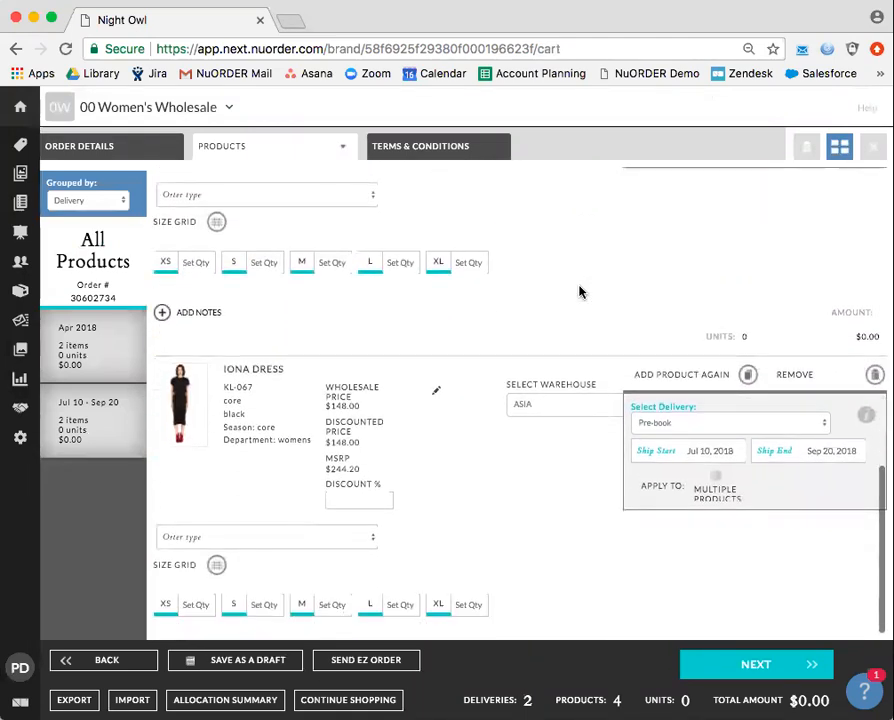
Reopen the Night Owl linesheet and scroll to its Prebook product grid.
{"action": "left_click", "coordinate": [38, 175]}
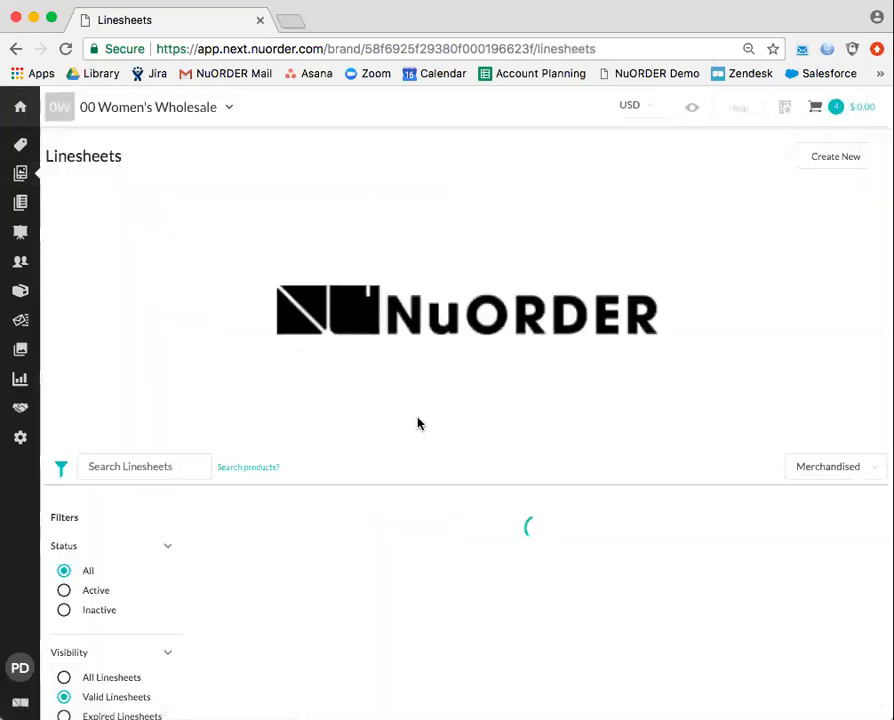
{"action": "left_click", "coordinate": [730, 576]}
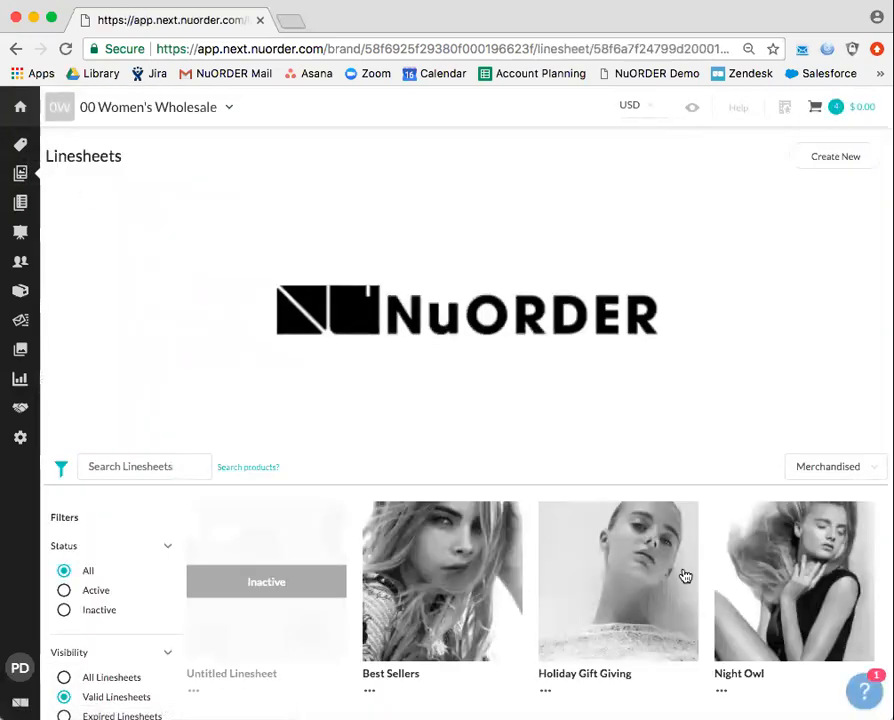
{"action": "scroll", "coordinate": [494, 490], "scroll_direction": "down", "scroll_amount": 5}
{"action": "scroll", "coordinate": [494, 488], "scroll_direction": "down", "scroll_amount": 3}
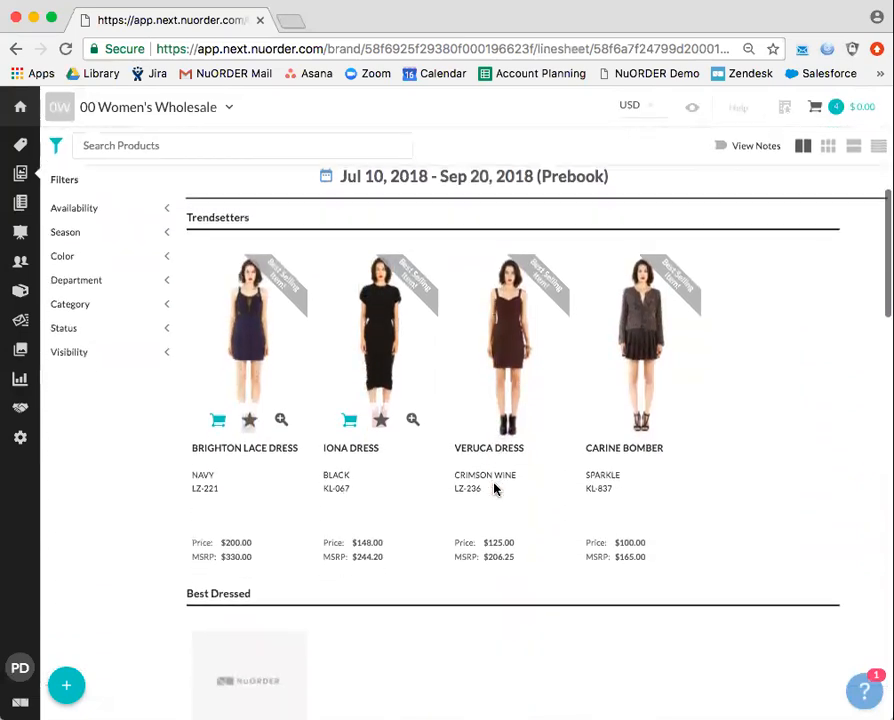
{"action": "left_click", "coordinate": [249, 289]}
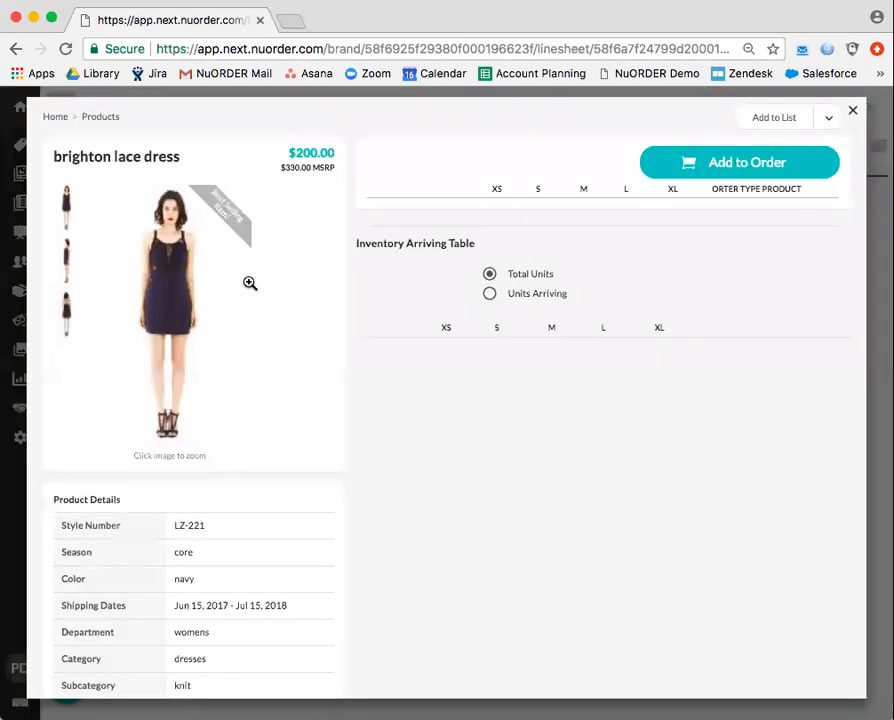
{"action": "left_click", "coordinate": [156, 274]}
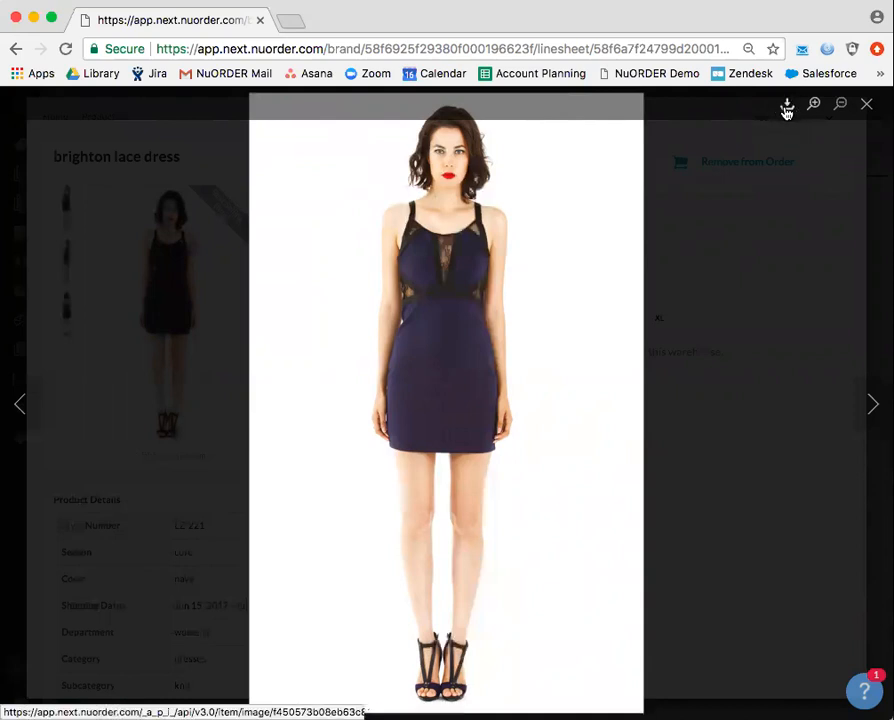
{"action": "left_click", "coordinate": [866, 103]}
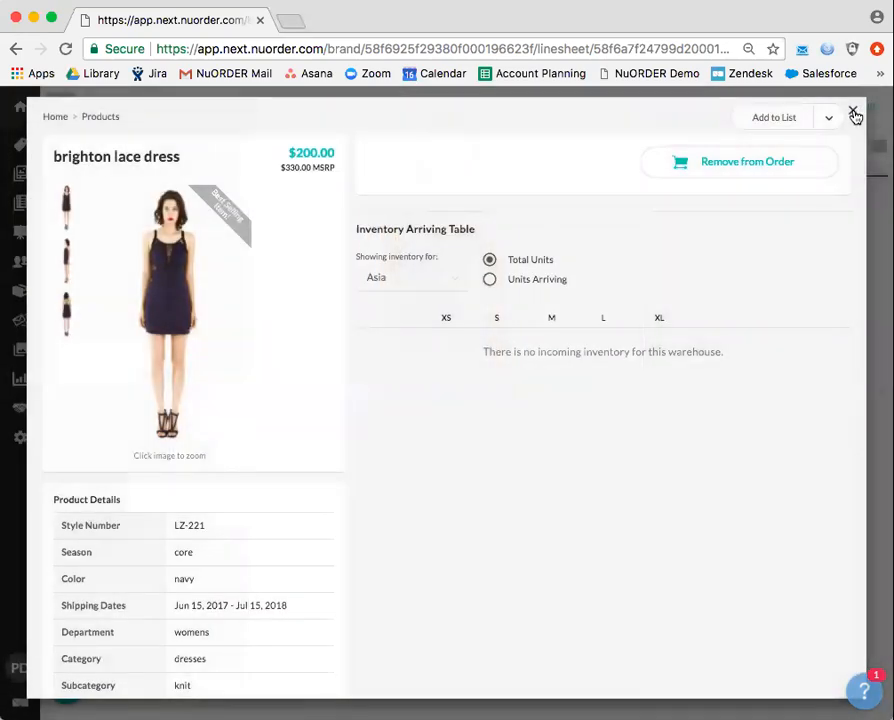
{"action": "left_click", "coordinate": [854, 113]}
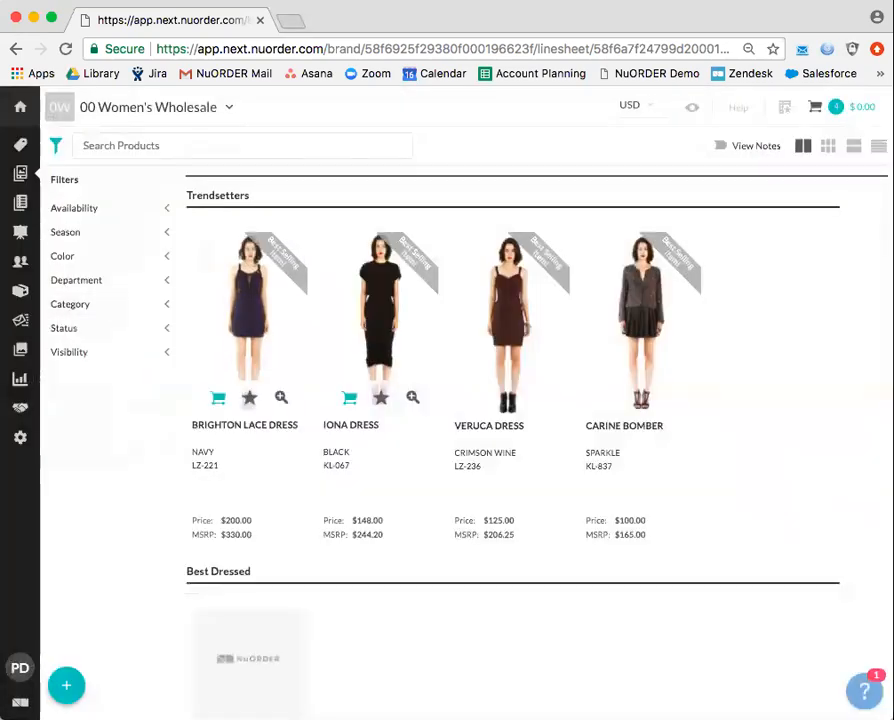
Open the Download dialog from the Night Owl linesheet header.
{"action": "scroll", "coordinate": [430, 456], "scroll_direction": "up", "scroll_amount": 5}
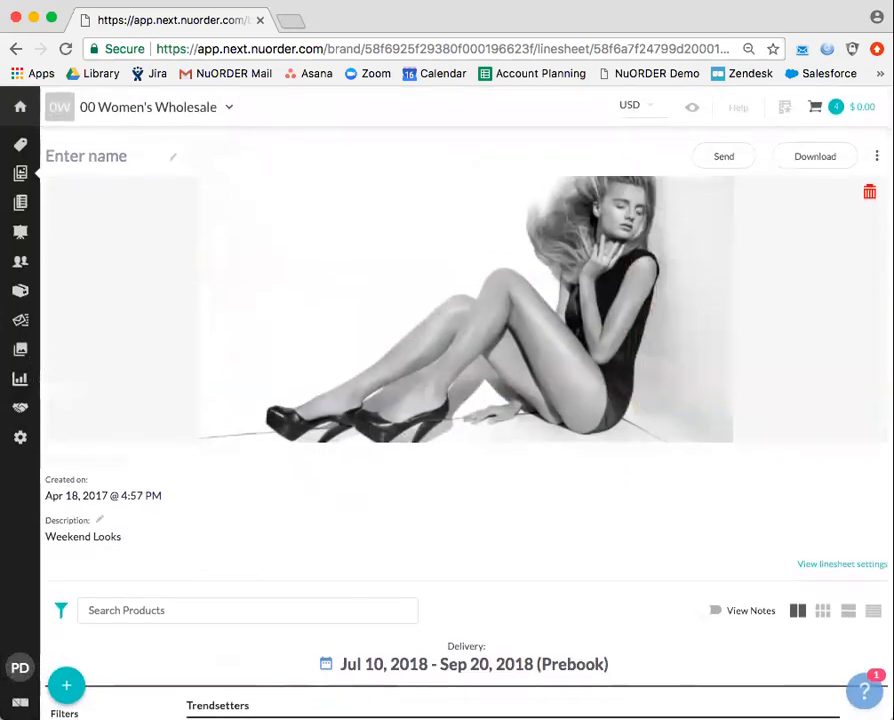
{"action": "left_click", "coordinate": [816, 157]}
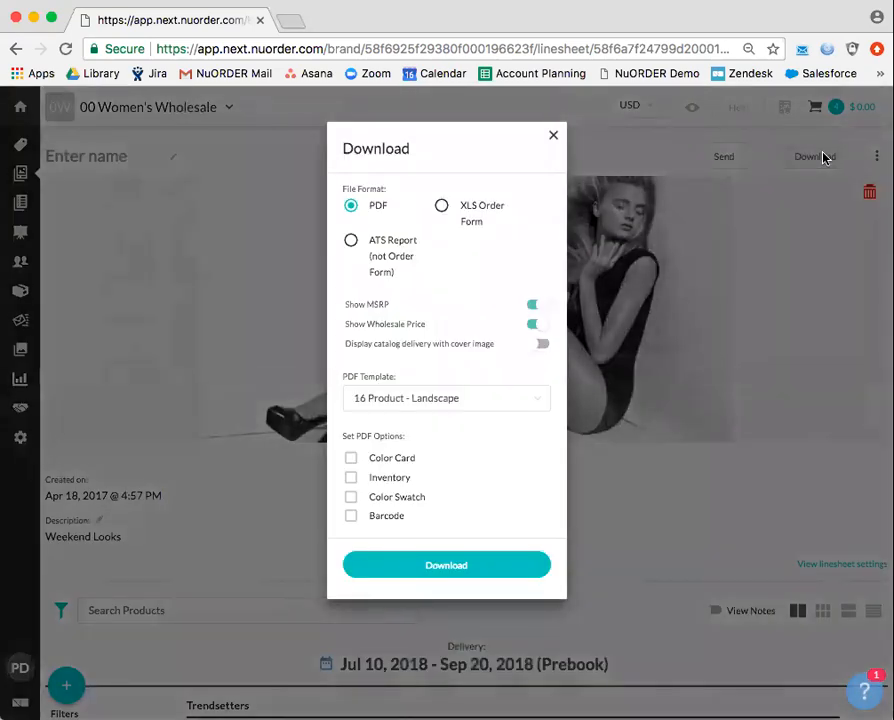
Set the download to XLS Order Form, excluding broken size ranges, available Jul 12, 2018, then close.
{"action": "left_click", "coordinate": [442, 207]}
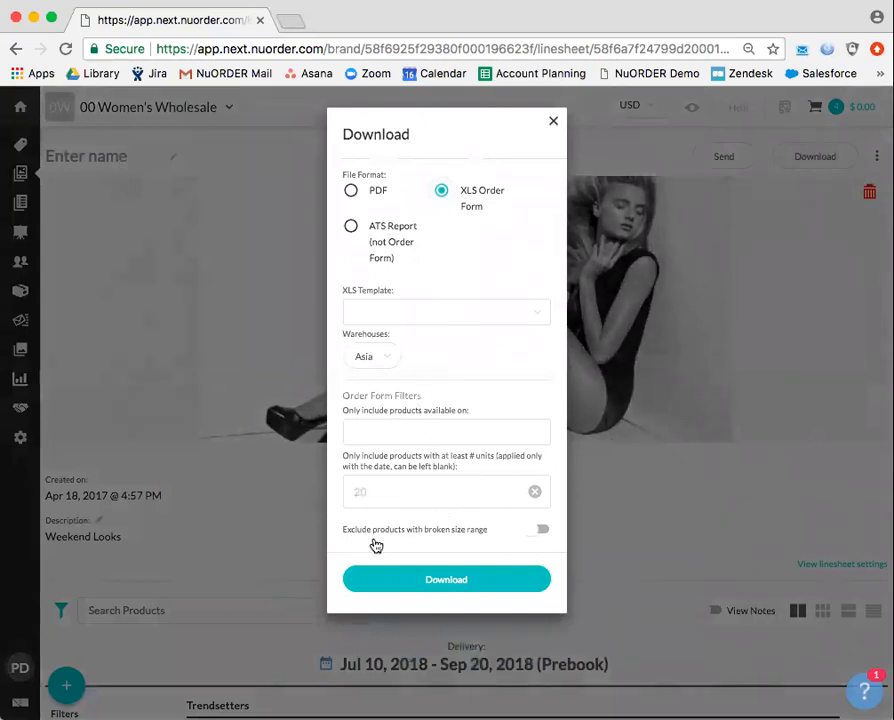
{"action": "left_click", "coordinate": [542, 532]}
{"action": "left_click", "coordinate": [383, 422]}
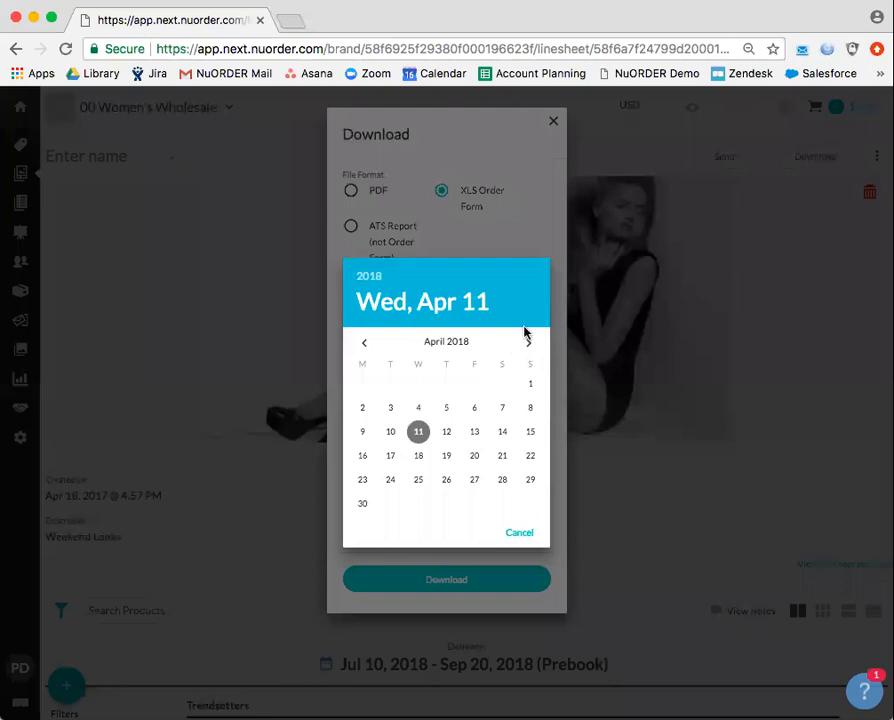
{"action": "left_click", "coordinate": [529, 342]}
{"action": "left_click", "coordinate": [529, 342]}
{"action": "left_click", "coordinate": [529, 342]}
{"action": "left_click", "coordinate": [440, 433]}
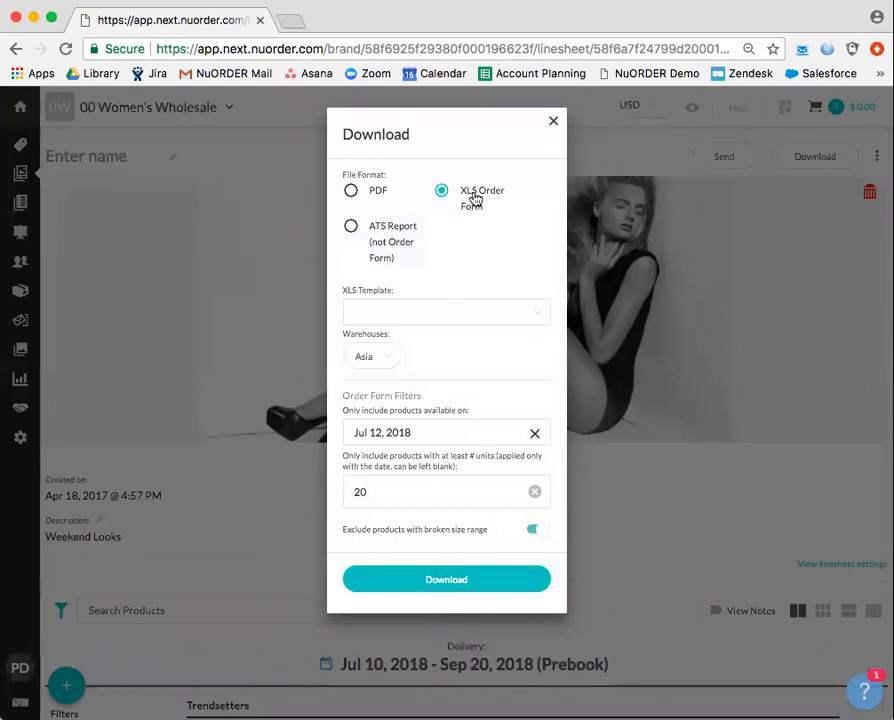
{"action": "left_click", "coordinate": [553, 121]}
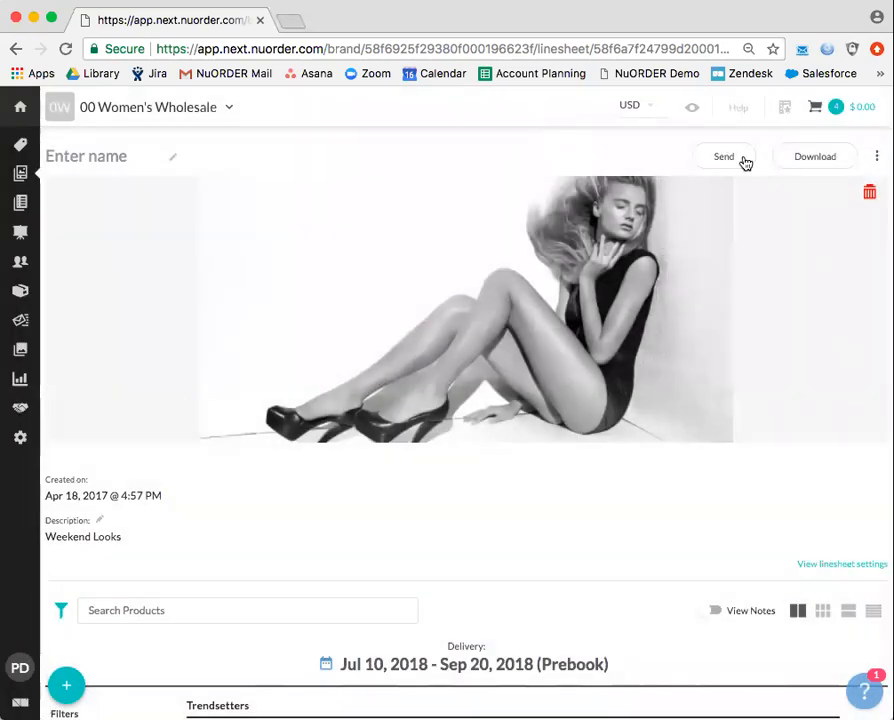
Open the cart's working order and set its company to Dillards, dismissing the no-buyers notice.
{"action": "left_click", "coordinate": [826, 110]}
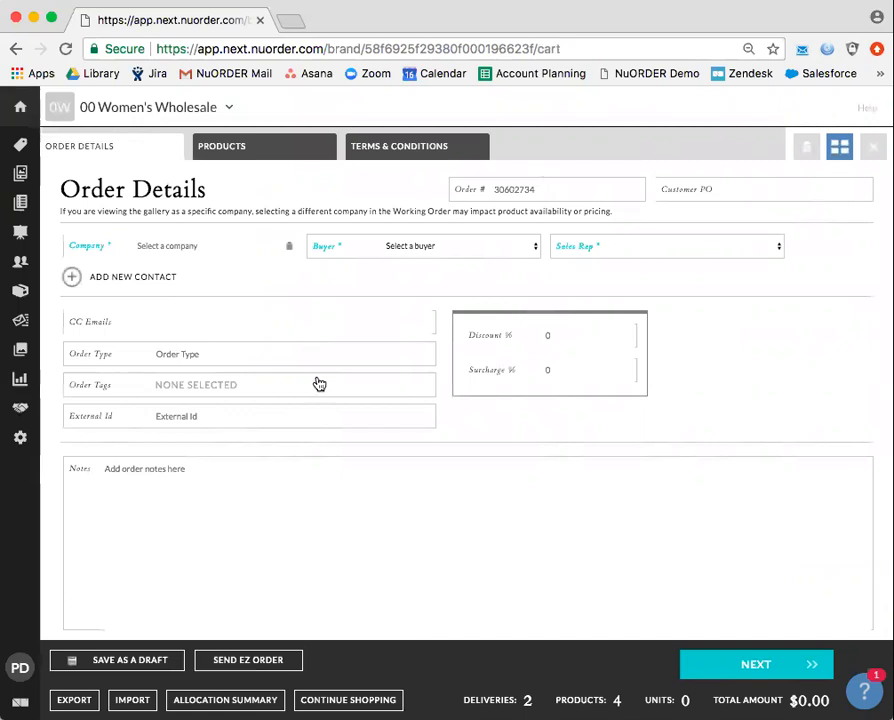
{"action": "left_click", "coordinate": [160, 247]}
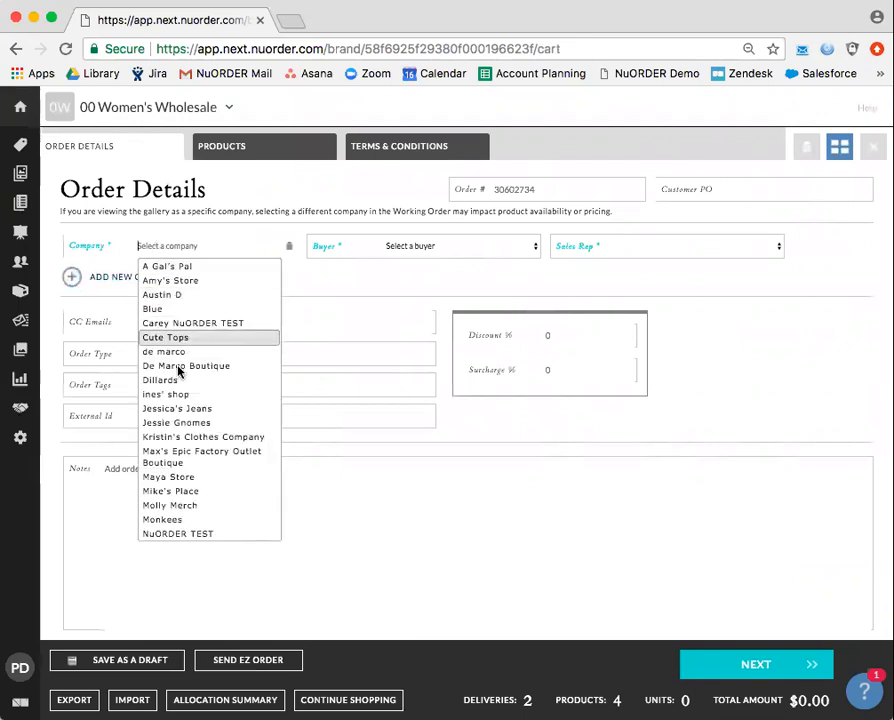
{"action": "left_click", "coordinate": [172, 393]}
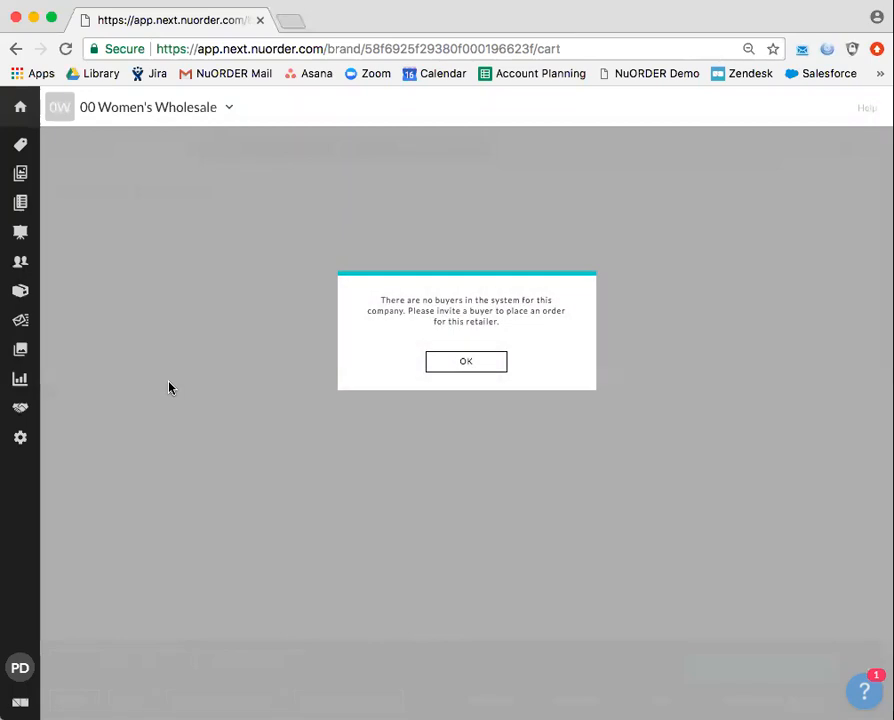
{"action": "left_click", "coordinate": [489, 367]}
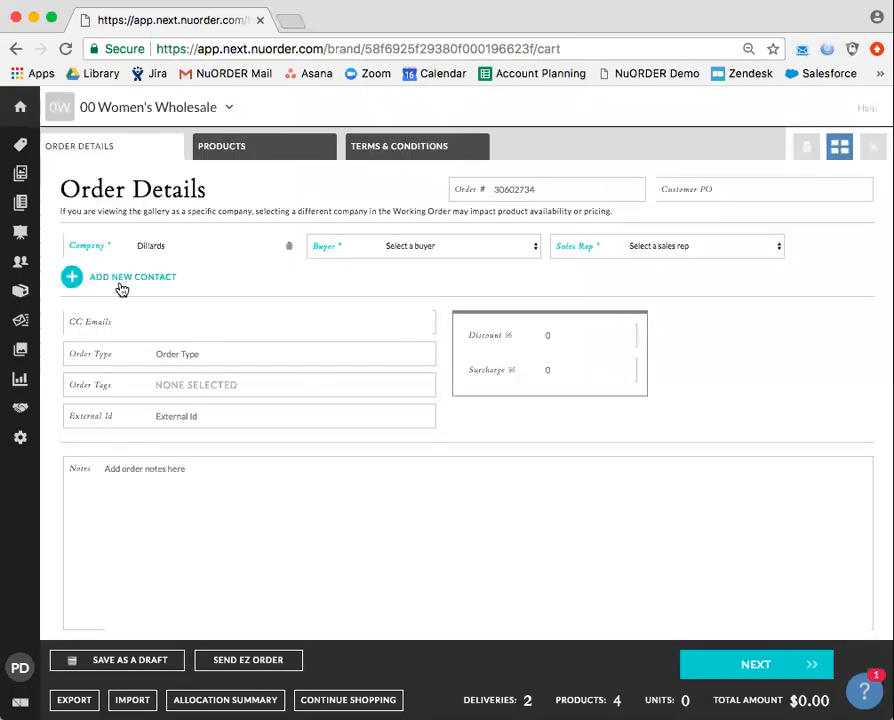
Save a new Dillards buyer contact with the buyer's name and email, then go to Whiteboards.
{"action": "left_click", "coordinate": [118, 283]}
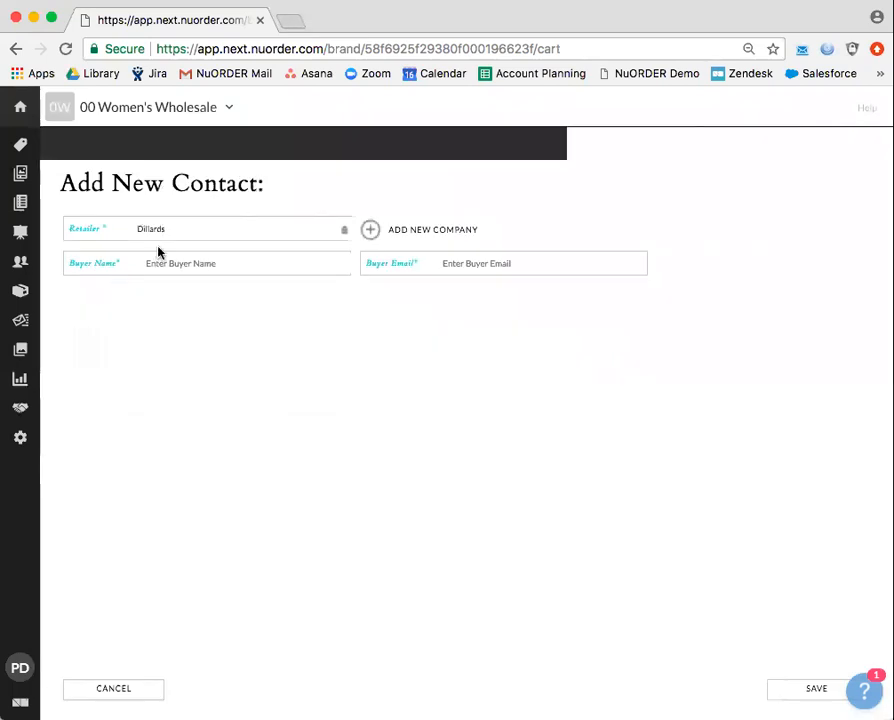
{"action": "left_click", "coordinate": [460, 265]}
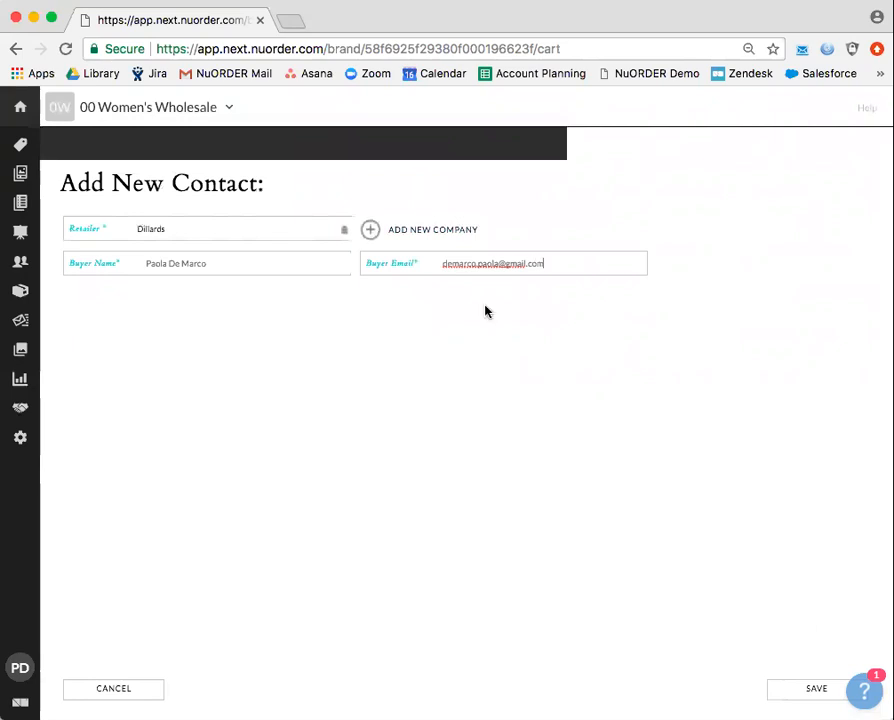
{"action": "left_click", "coordinate": [802, 690]}
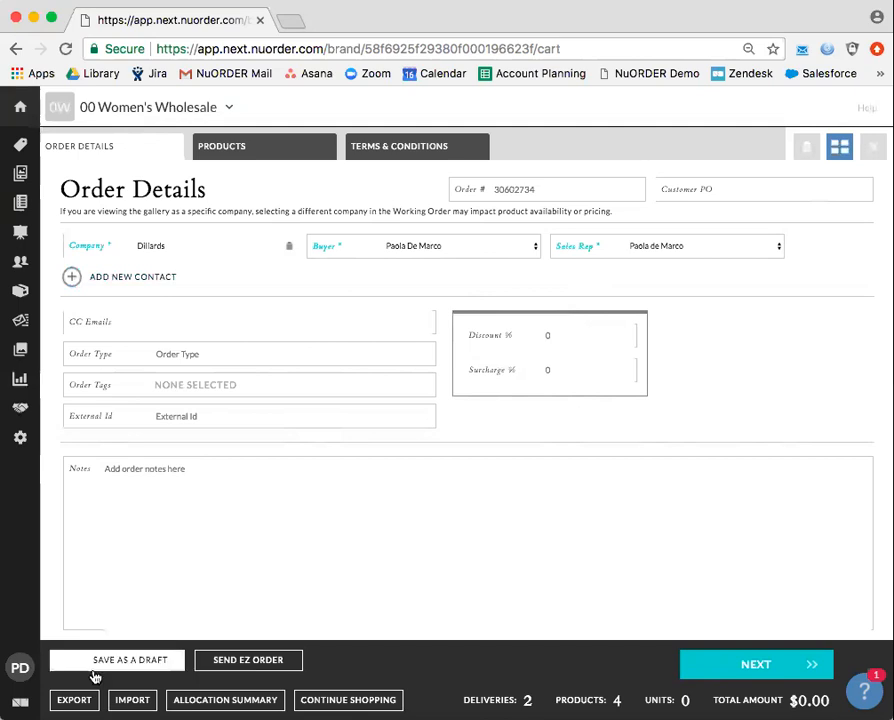
{"action": "mouse_move", "coordinate": [21, 188]}
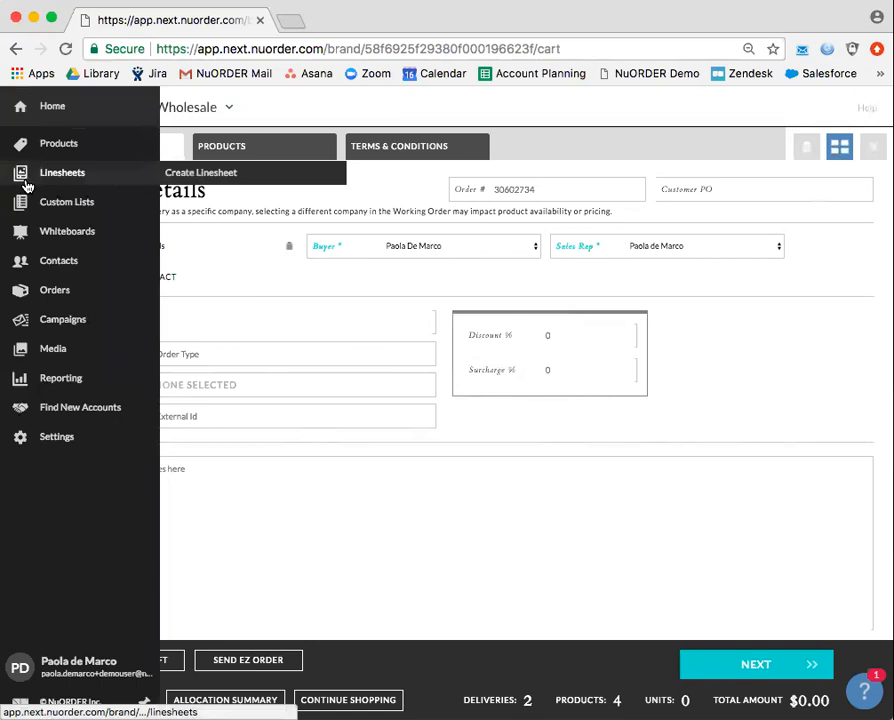
{"action": "left_click", "coordinate": [54, 239]}
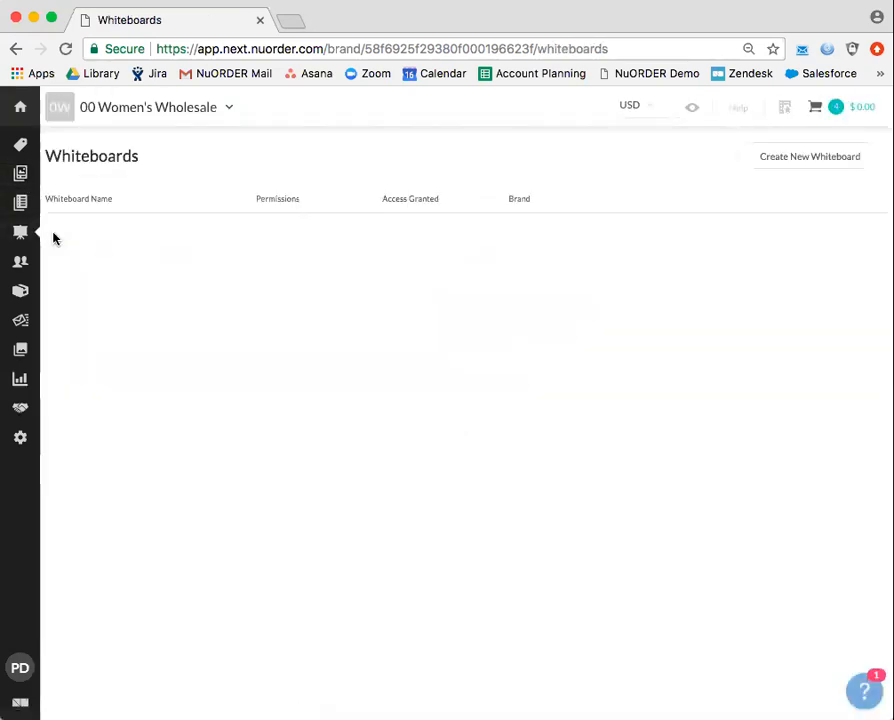
Create a new Untitled Whiteboard, then switch to the Orders list.
{"action": "left_click", "coordinate": [796, 164]}
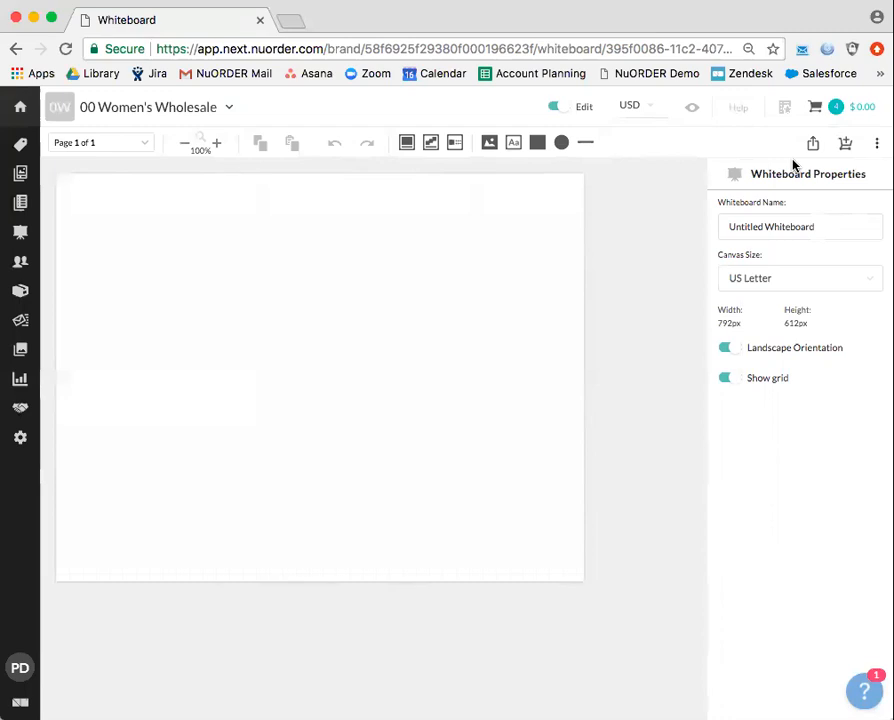
{"action": "mouse_move", "coordinate": [24, 118]}
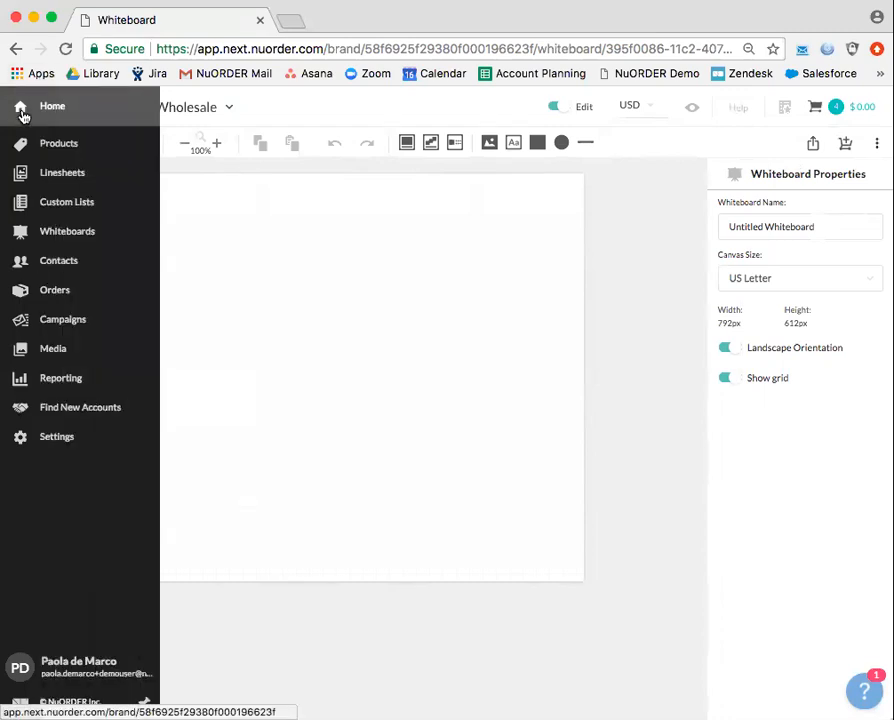
{"action": "left_click", "coordinate": [42, 292]}
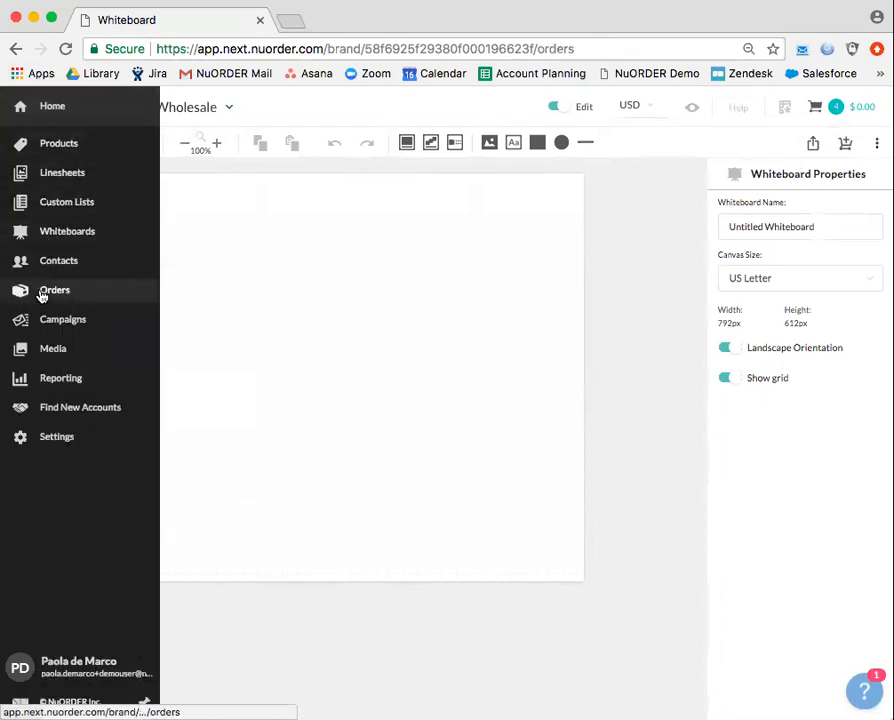